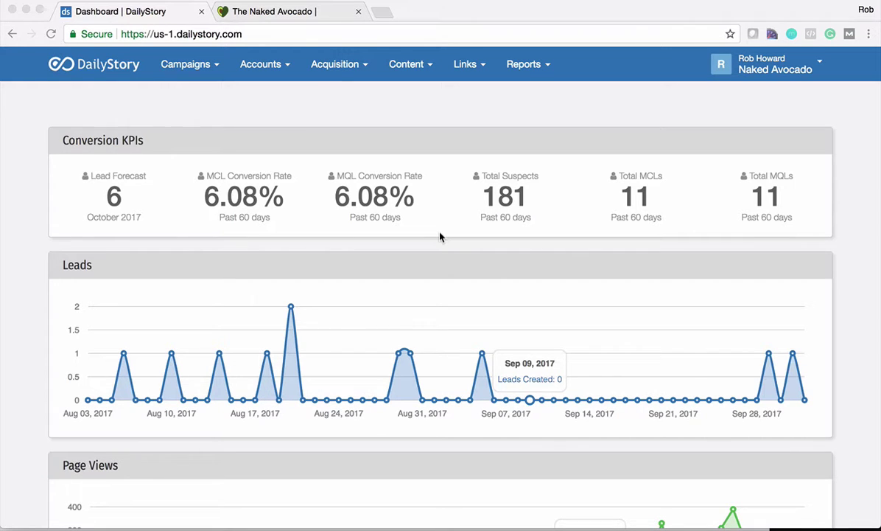
Step: Switch to the Naked Avocado site and dismiss the smoothie cleanse signup popup
click(316, 12)
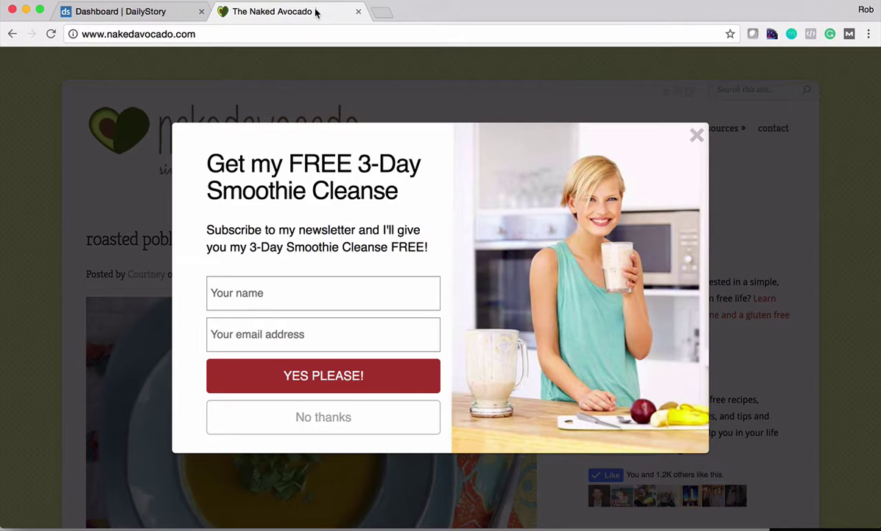
click(696, 135)
mouse_move(700, 131)
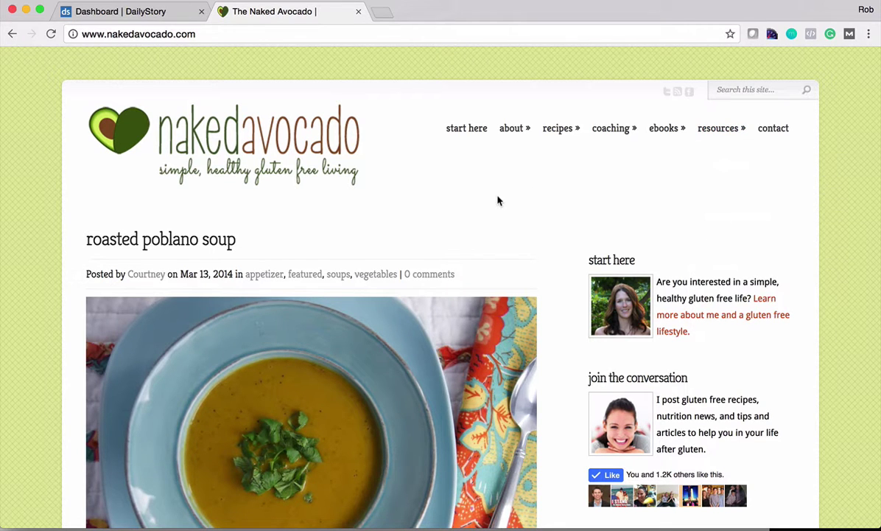
scroll(497, 201, down, 3)
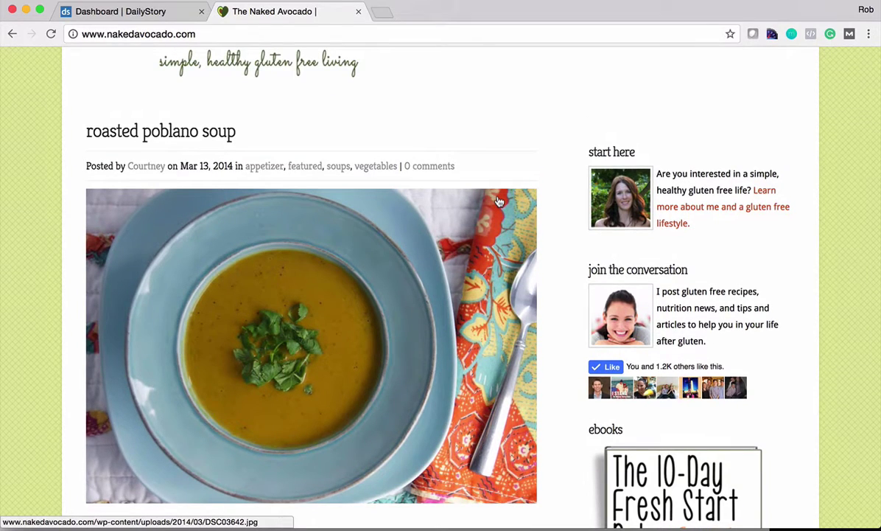
scroll(498, 202, up, 3)
Step: Browse the Start Here page, then open the Contact page and scroll down to its form
click(462, 129)
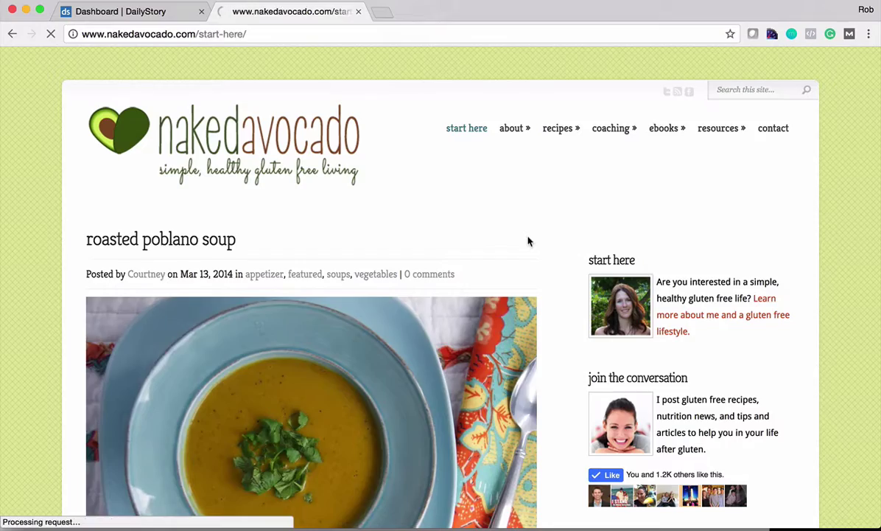
scroll(527, 240, down, 5)
scroll(527, 240, down, 3)
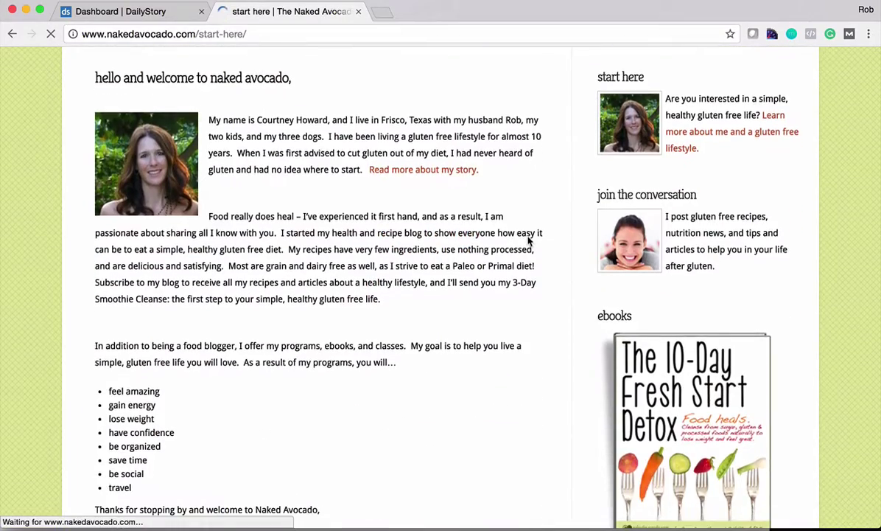
scroll(528, 240, down, 10)
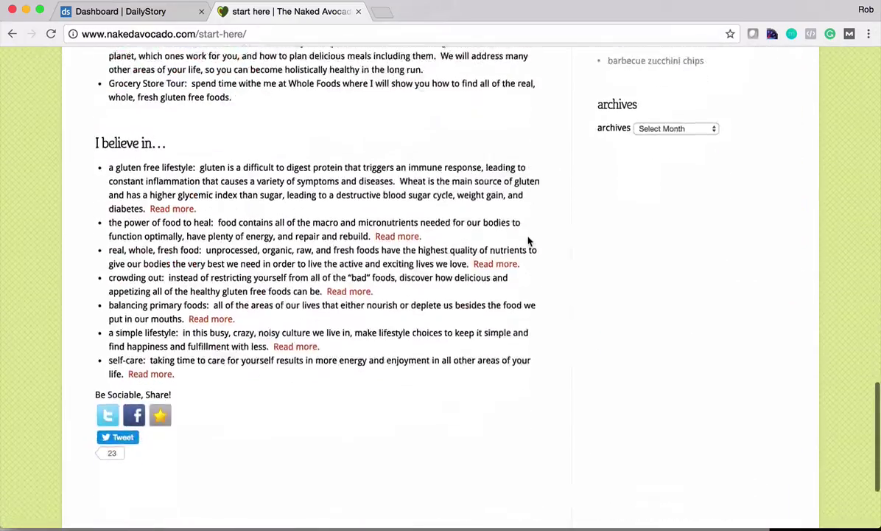
scroll(528, 240, up, 15)
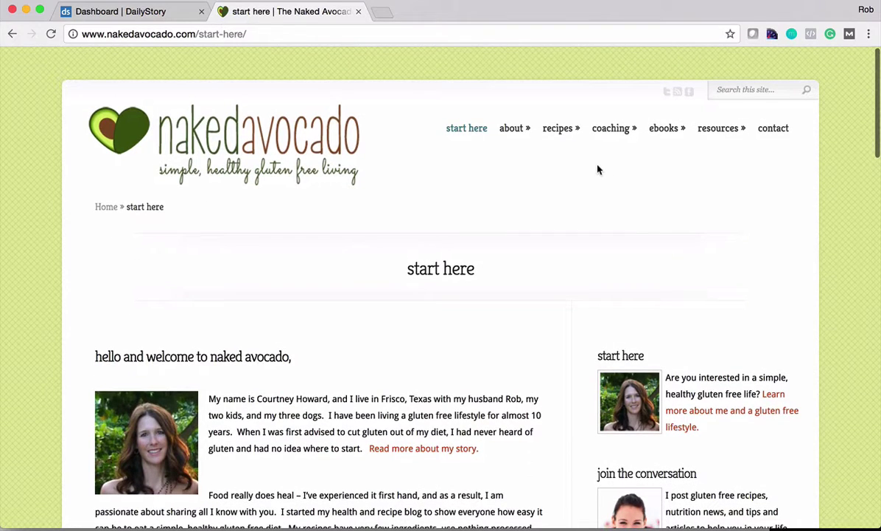
click(771, 129)
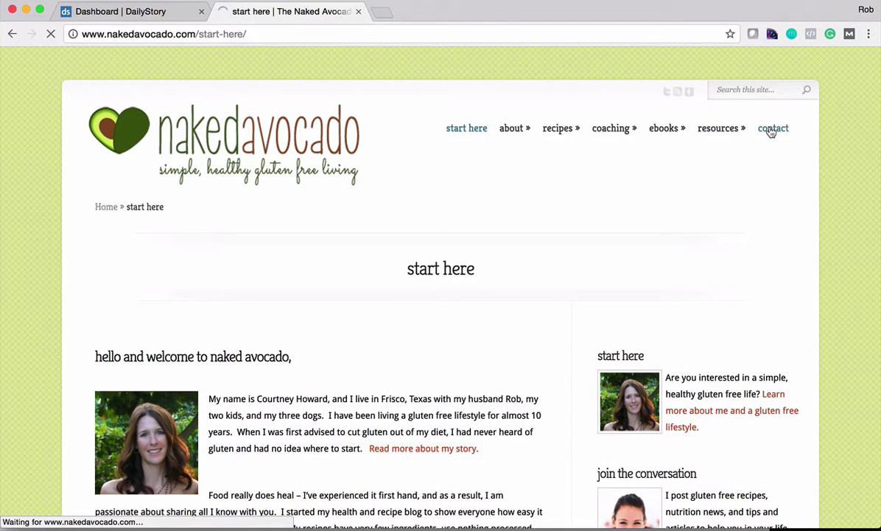
scroll(545, 285, down, 5)
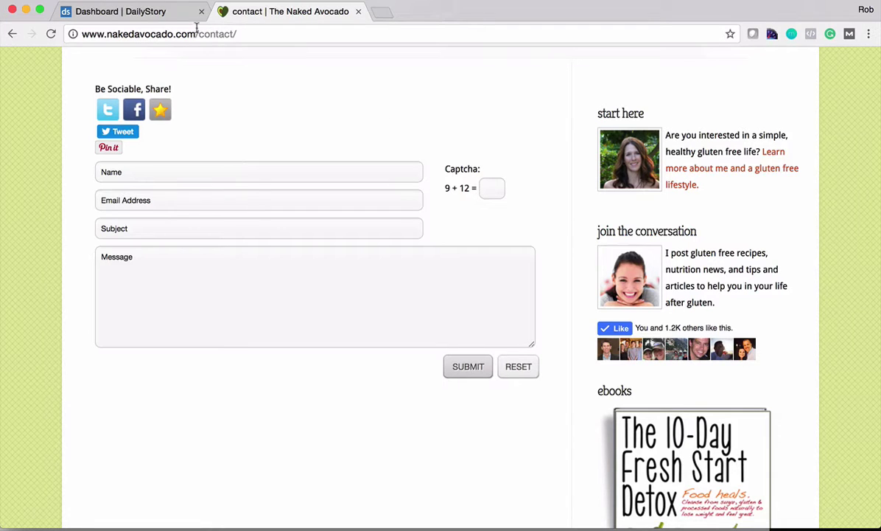
Step: Back in DailyStory, go to Acquisition > Magic Forms and start a new Magic Form
click(145, 13)
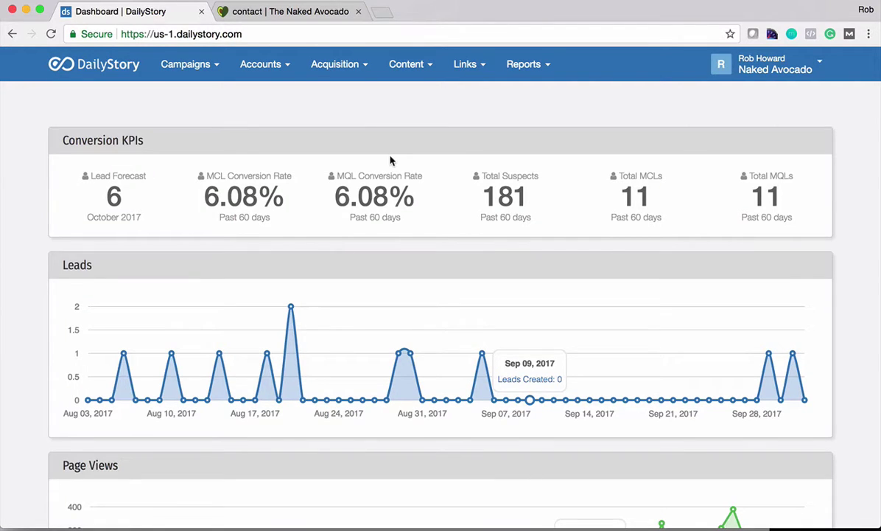
click(338, 65)
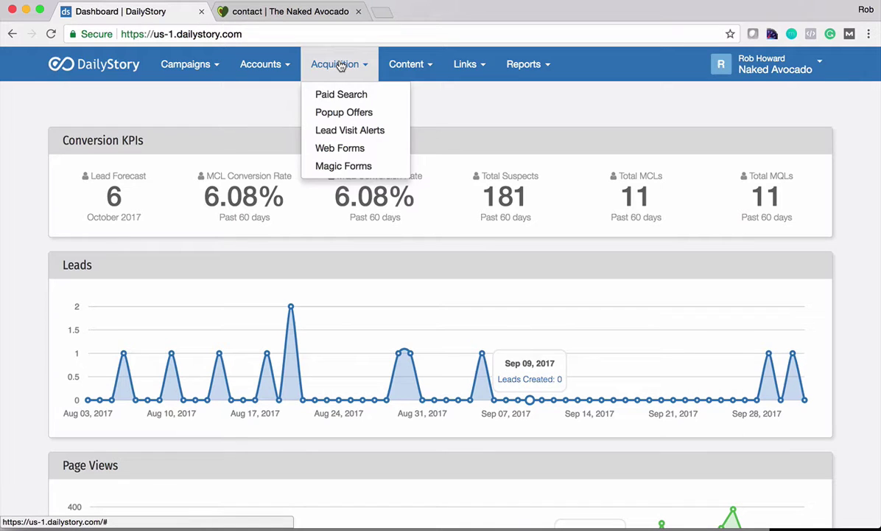
click(340, 166)
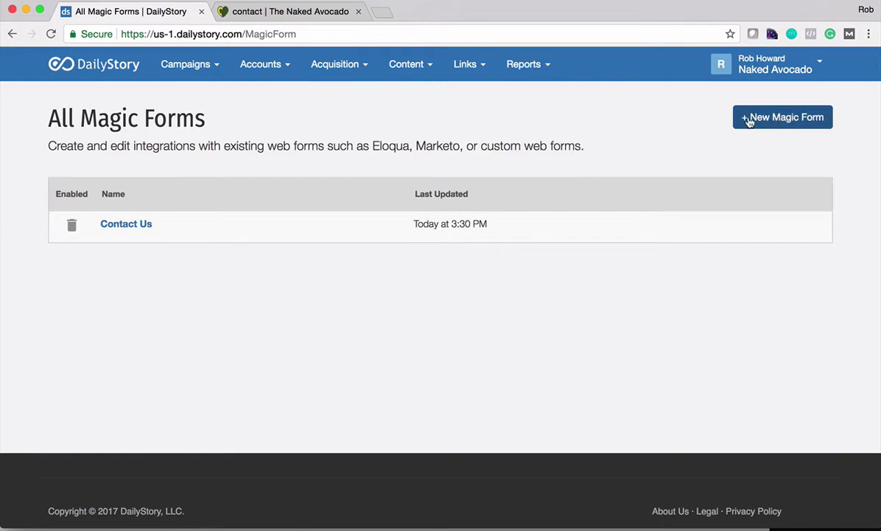
click(797, 129)
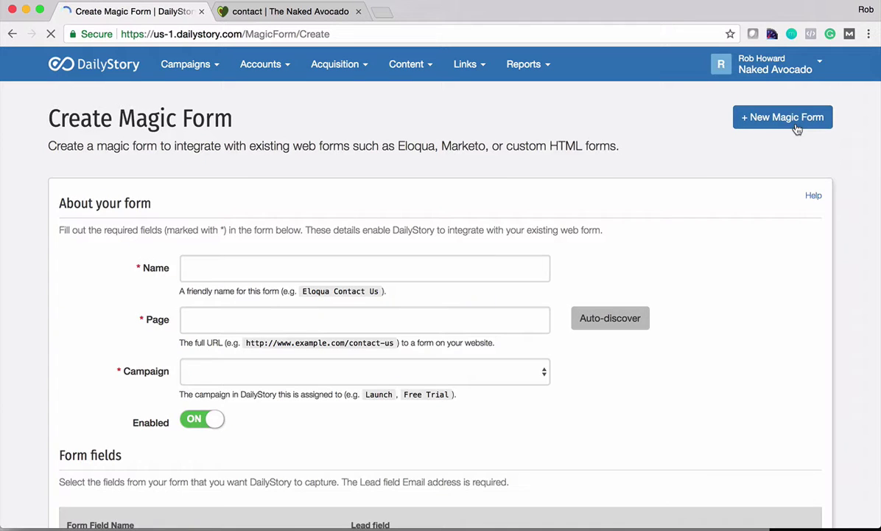
Step: Name the form 'Contact Us' and paste the Naked Avocado contact page URL as its Page
click(328, 276)
text(Cont)
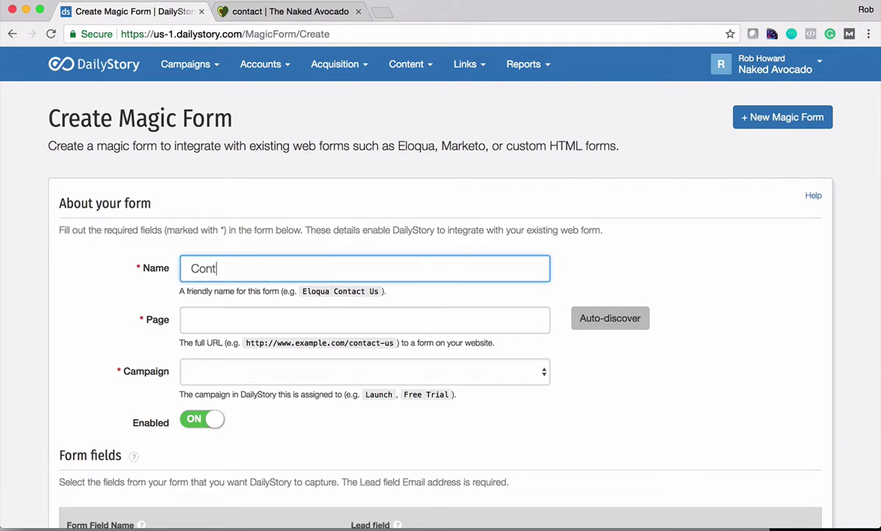
text(act Us)
click(296, 11)
click(270, 36)
key(super+c)
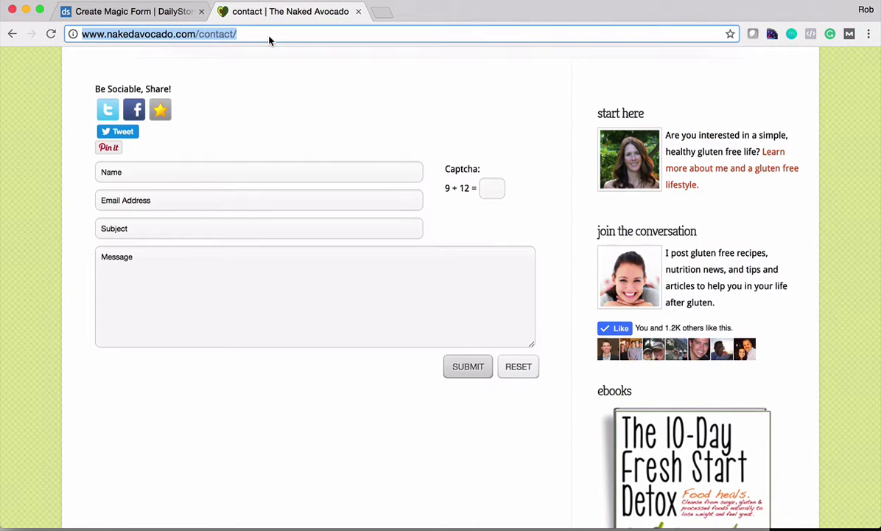
click(147, 11)
click(277, 317)
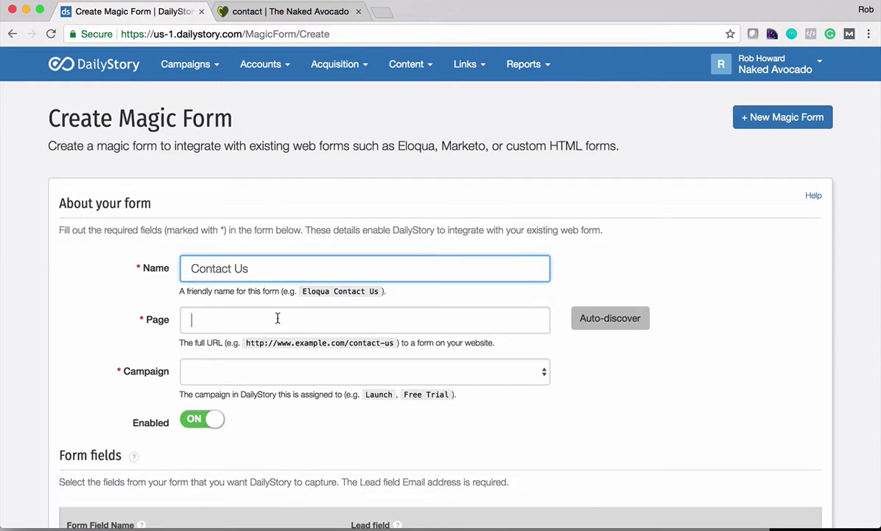
key(super+v)
Step: Keep 10 Day Detox as the campaign and look over the form field mapping area
click(465, 375)
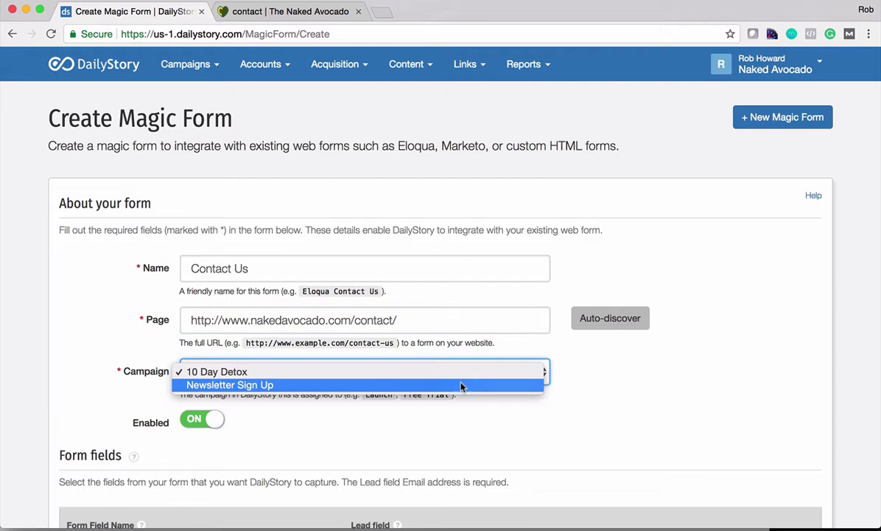
click(457, 377)
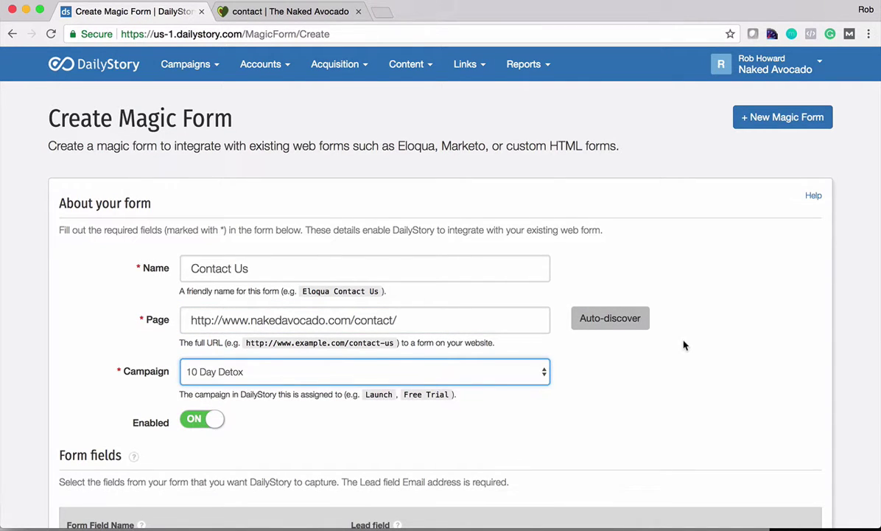
scroll(684, 345, down, 3)
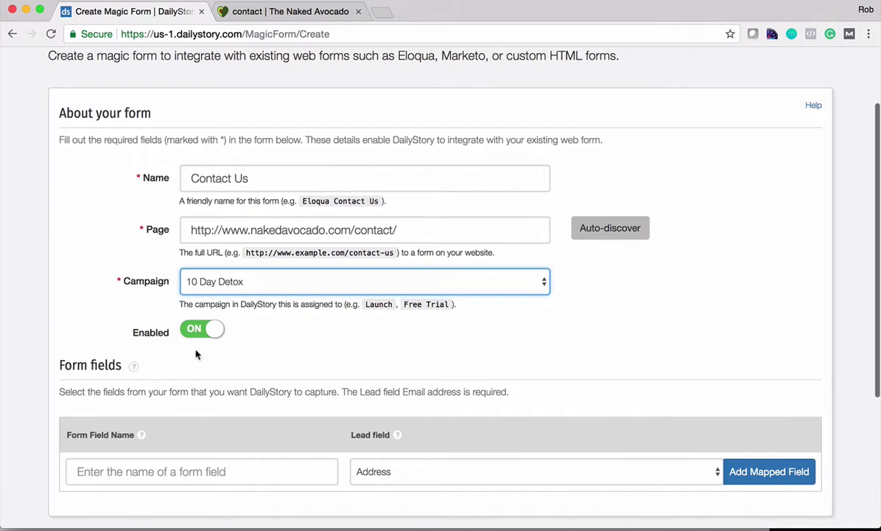
scroll(462, 333, down, 2)
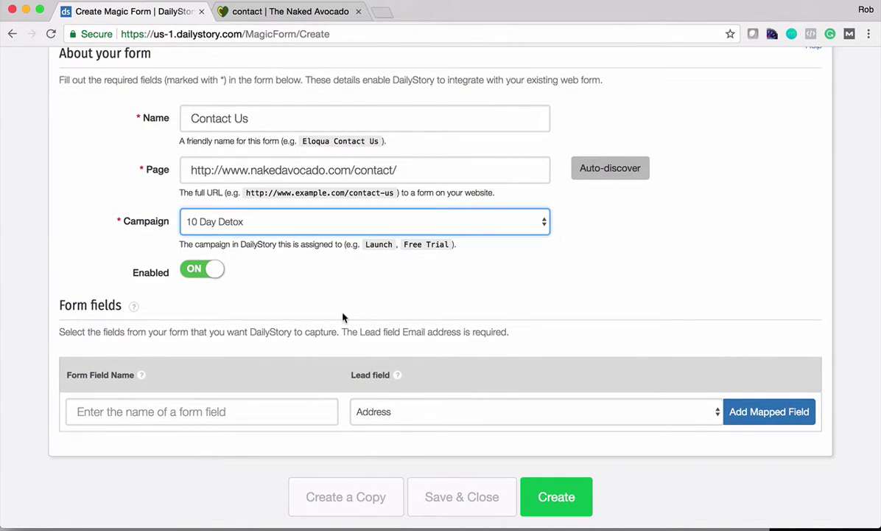
click(183, 404)
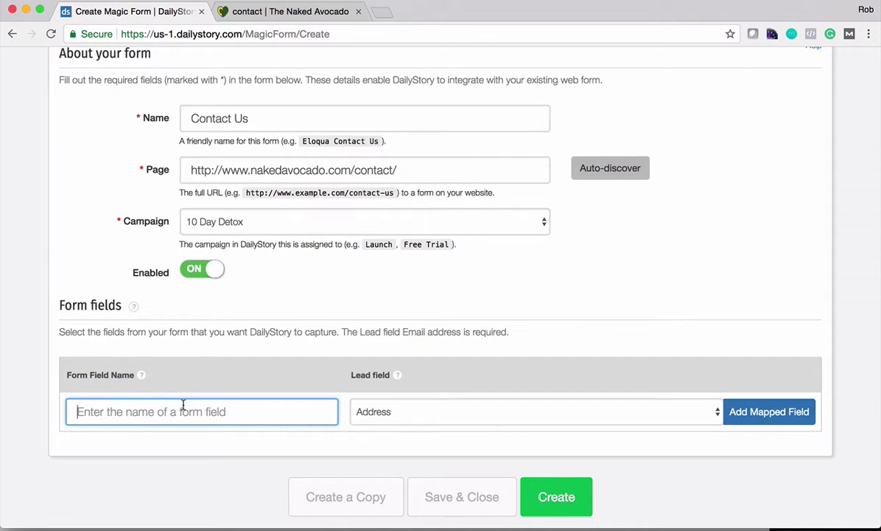
click(390, 411)
click(479, 364)
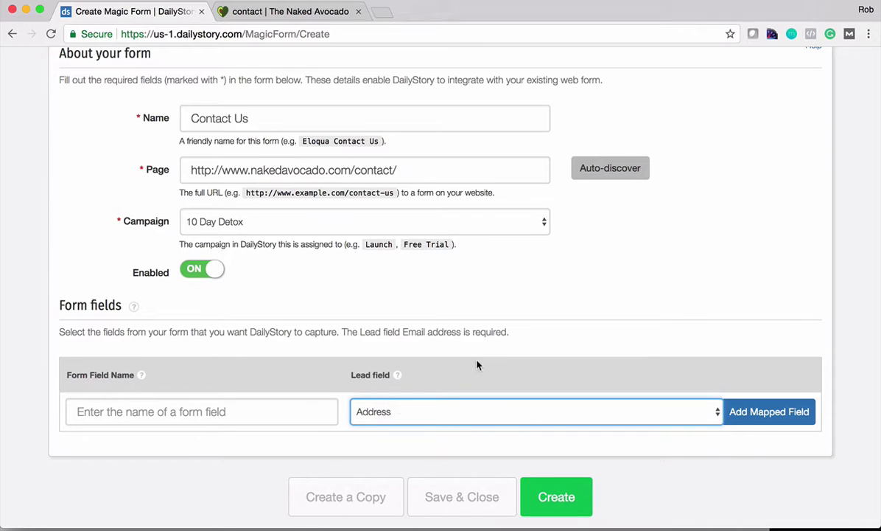
Step: Auto-detect the page's form fields and map et_contact_name to Full name and et_contact_email to Email address
click(609, 170)
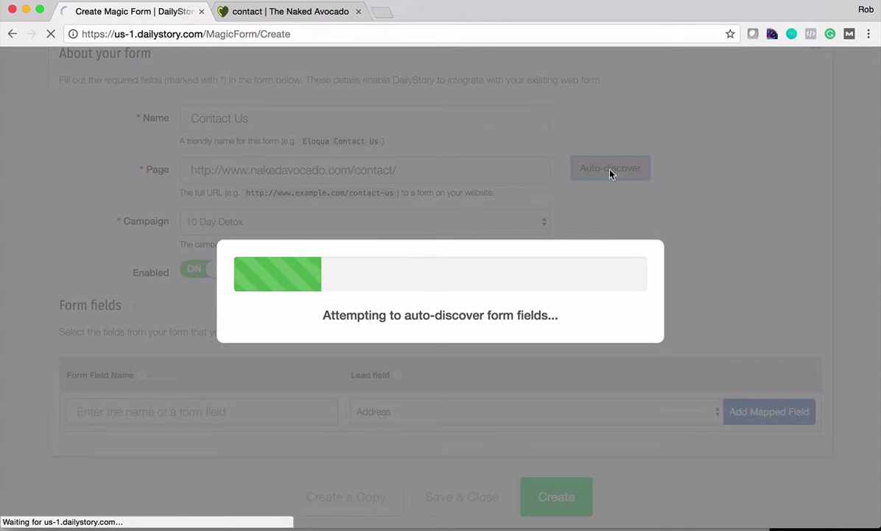
scroll(643, 286, down, 5)
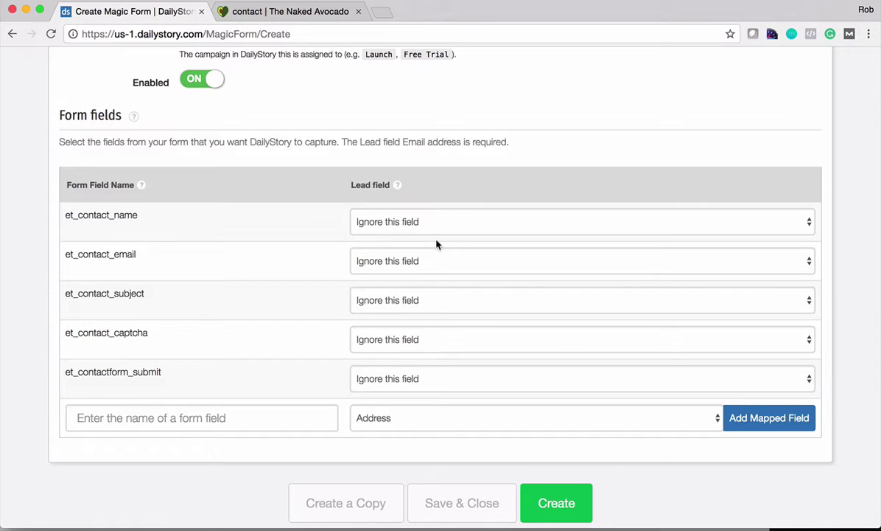
click(447, 223)
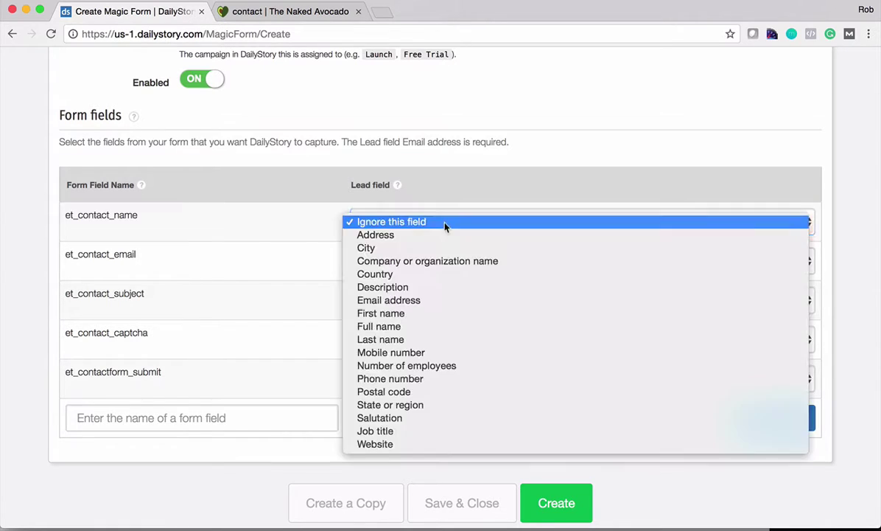
click(420, 327)
click(404, 262)
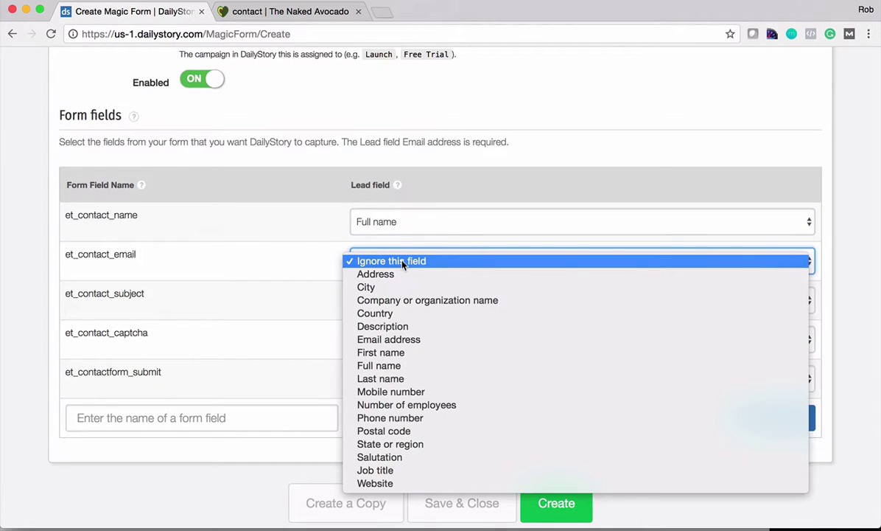
click(404, 341)
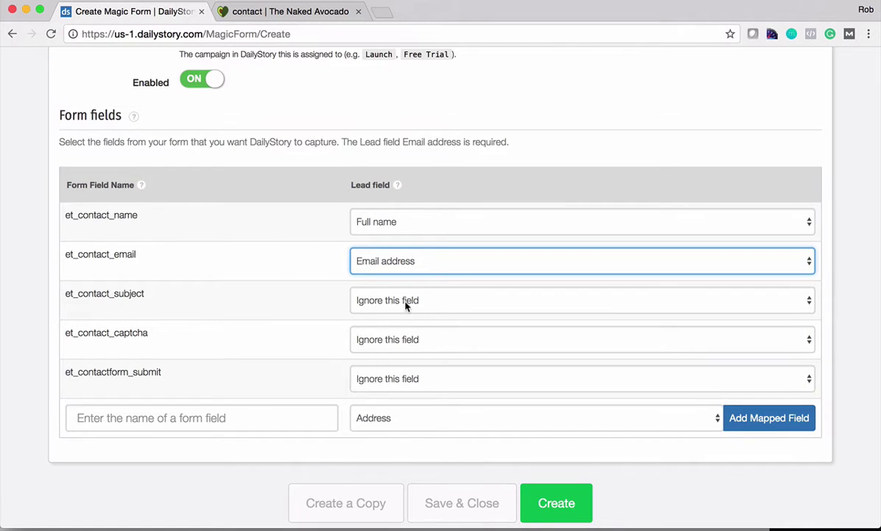
Step: Map the subject field to Description and create the Contact Us magic form
click(406, 302)
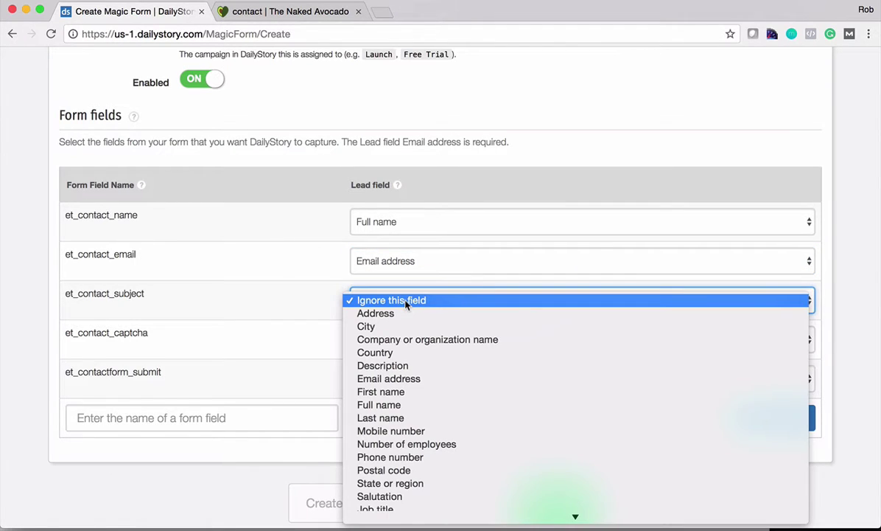
click(418, 359)
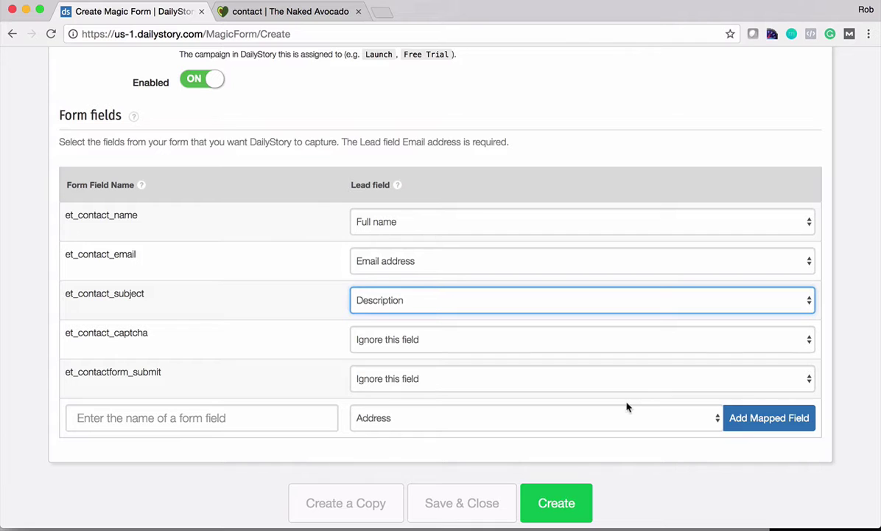
click(565, 508)
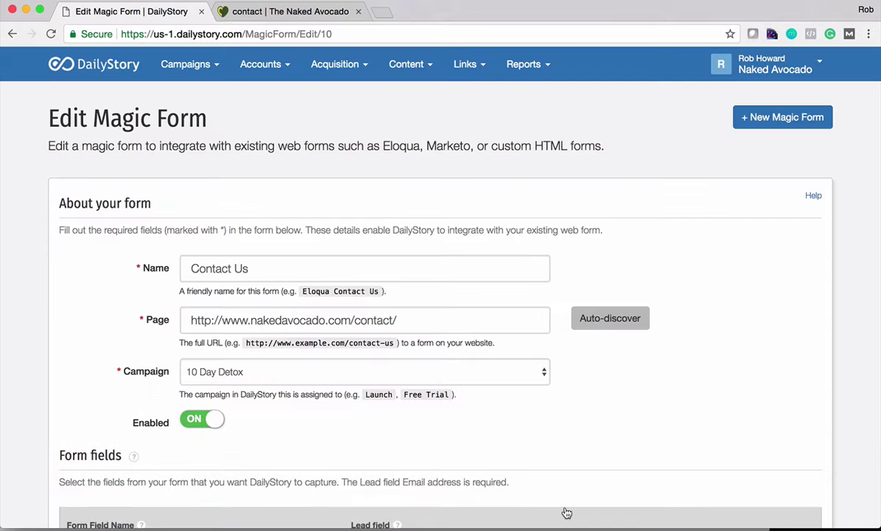
scroll(677, 425, down, 5)
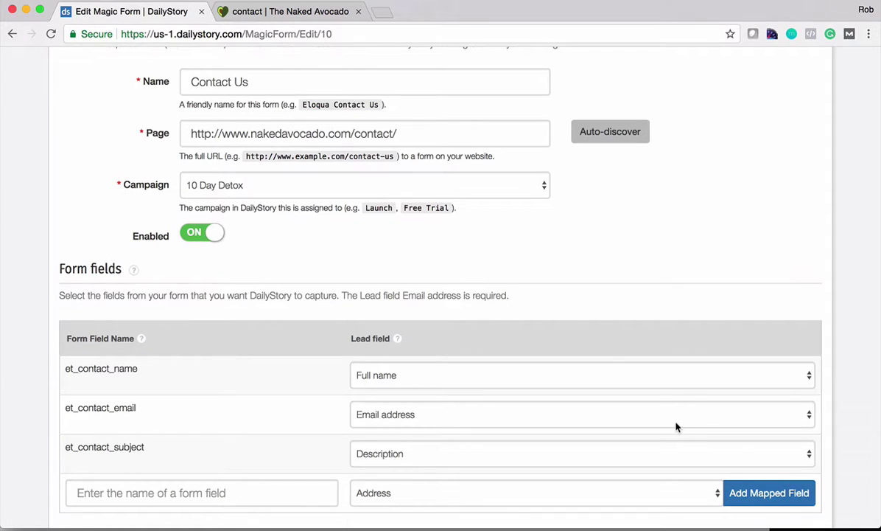
Step: On the contact form, enter a test sender name and the captcha answer 21
click(285, 11)
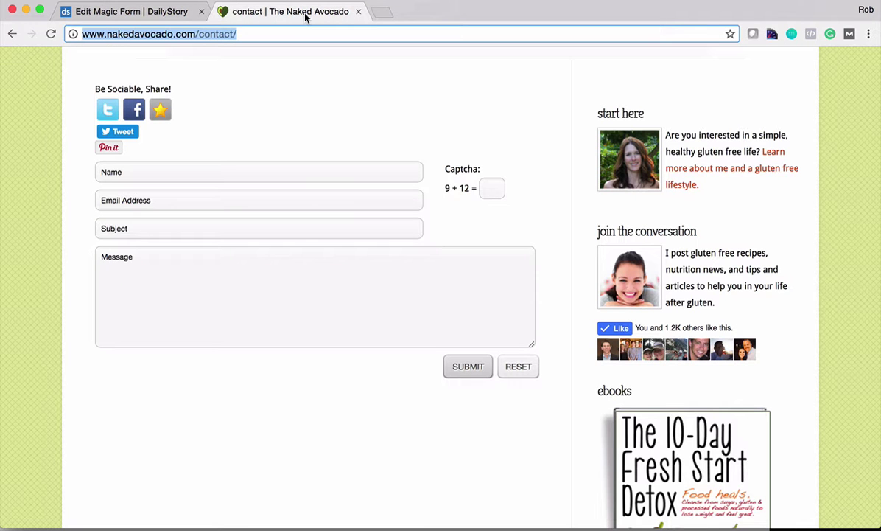
click(261, 176)
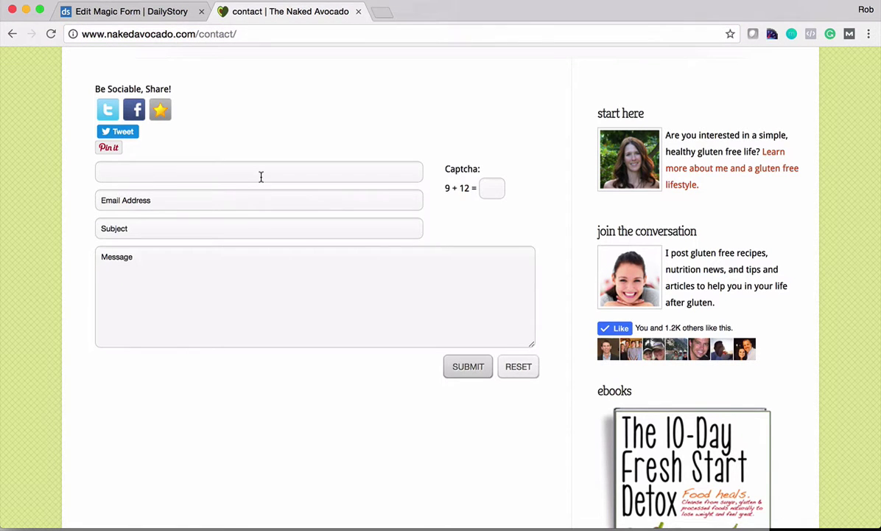
key(Tab)
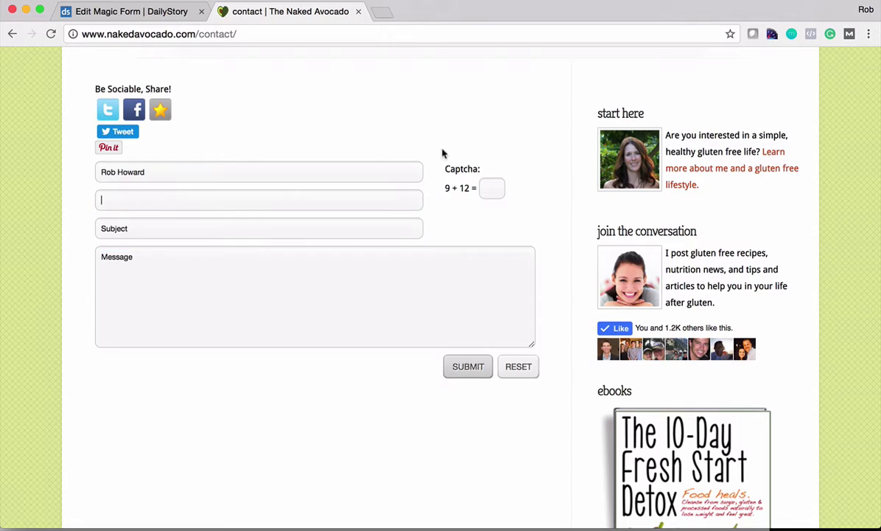
click(487, 188)
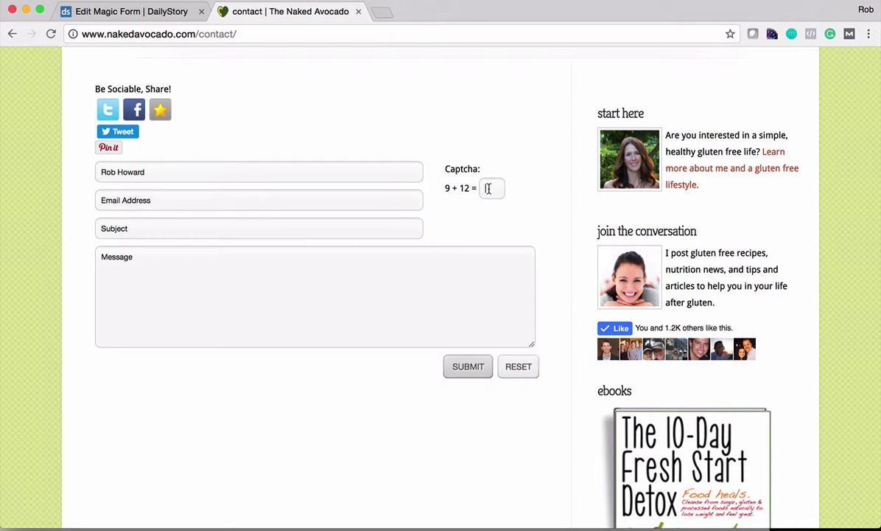
text(2)
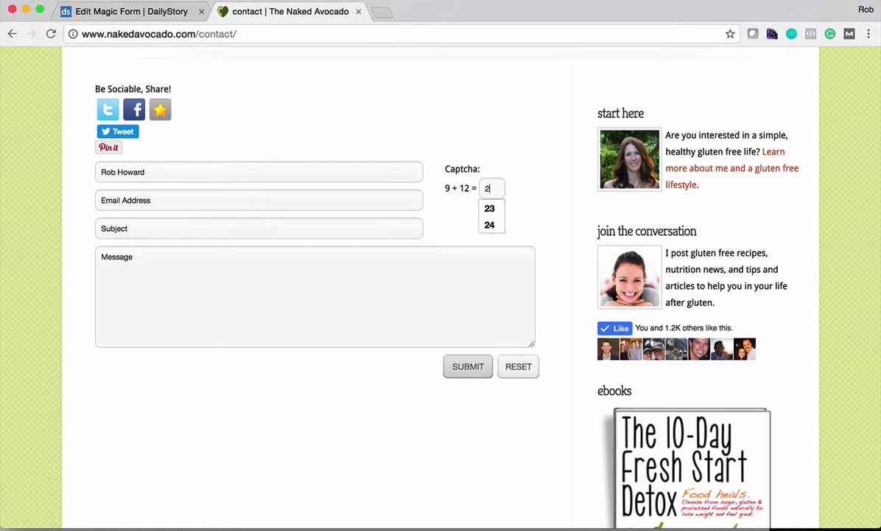
text(1)
Step: Fill in a test e-mail address, subject 'Here is my subject' and message 'Some content here'
click(244, 199)
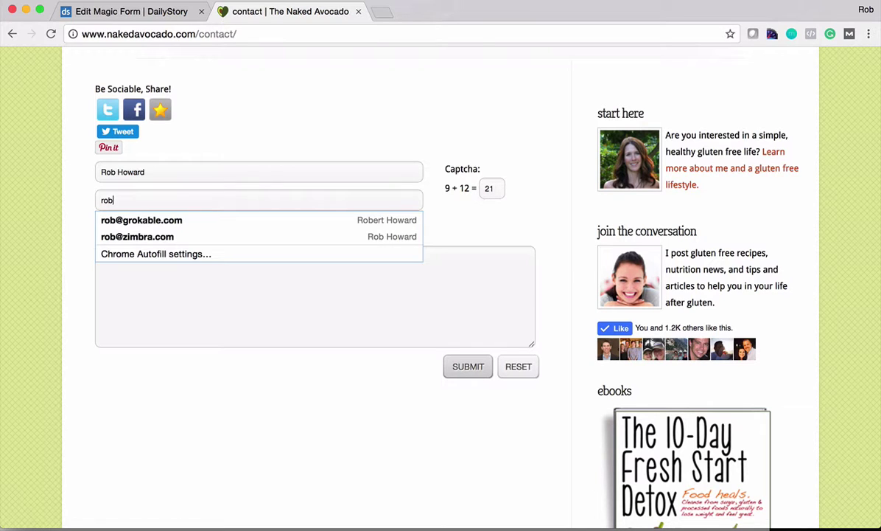
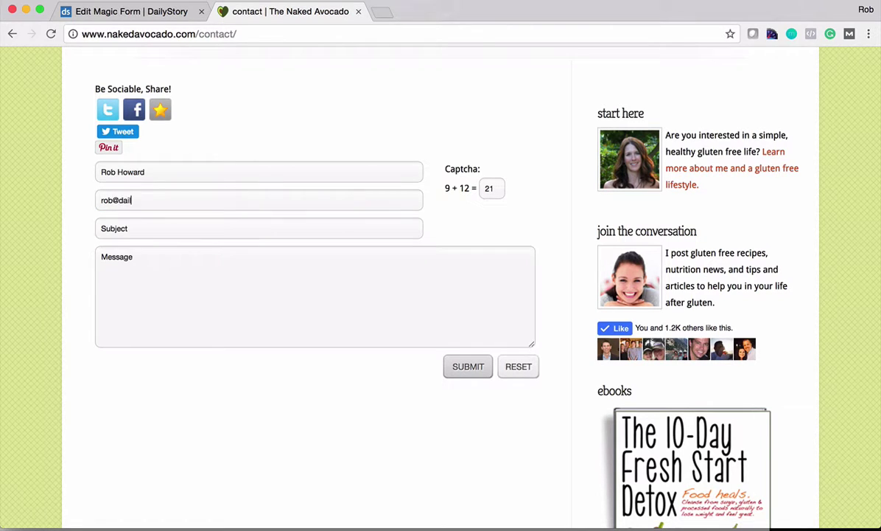
click(244, 228)
text(Here is my subj)
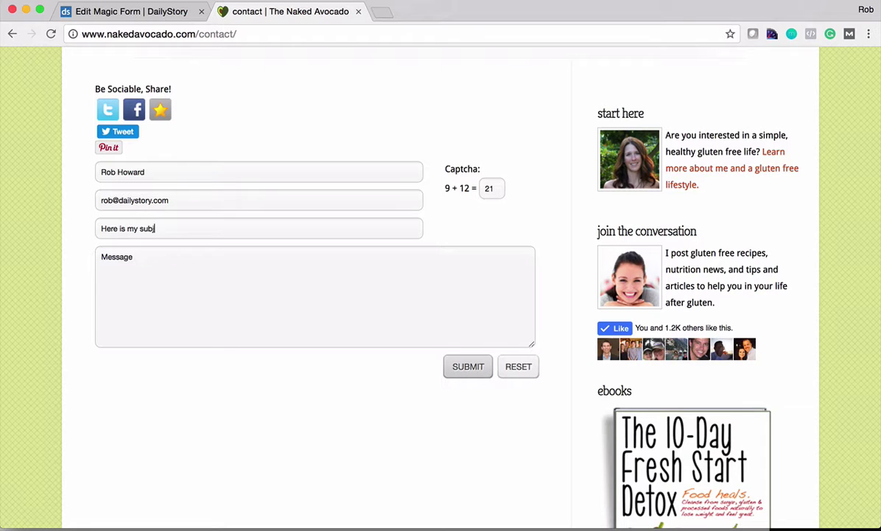
text(ect)
key(Tab)
click(162, 266)
text(Some content here)
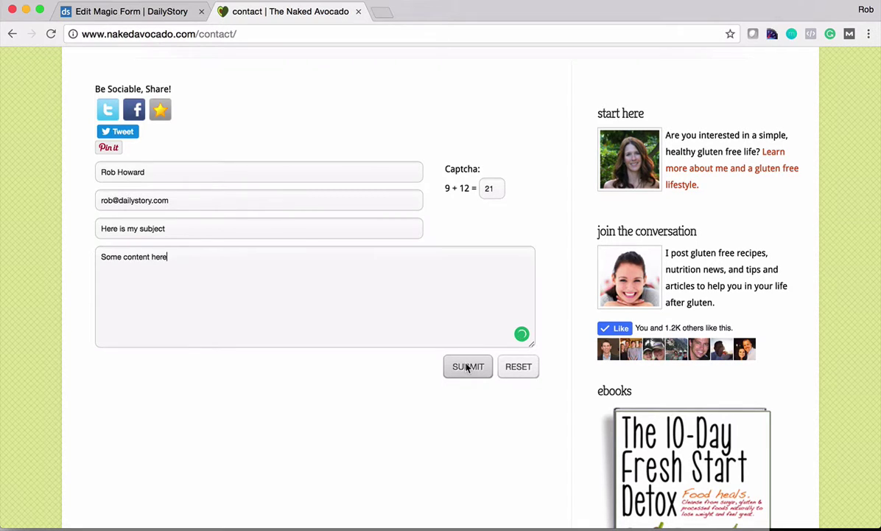
Step: Submit the test contact form to get the 'Thanks for contacting us' confirmation
click(466, 367)
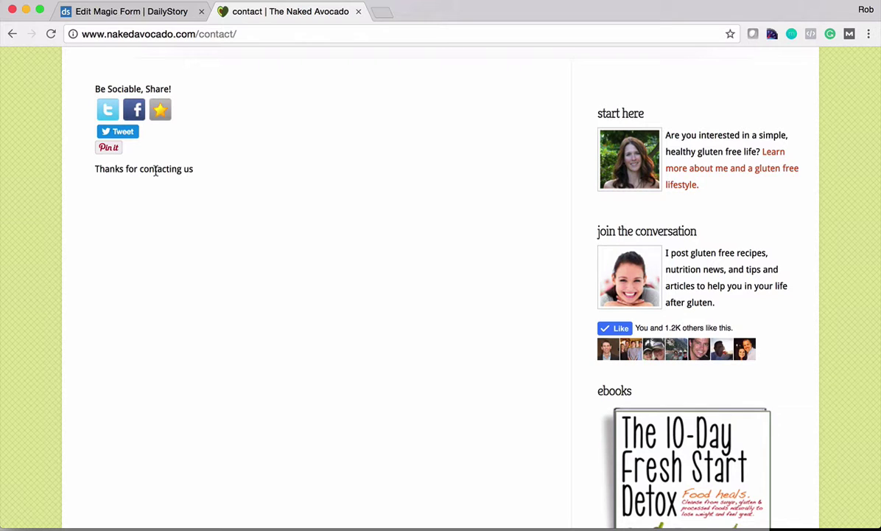
Step: In DailyStory, go to the Campaigns > All Leads list
click(136, 21)
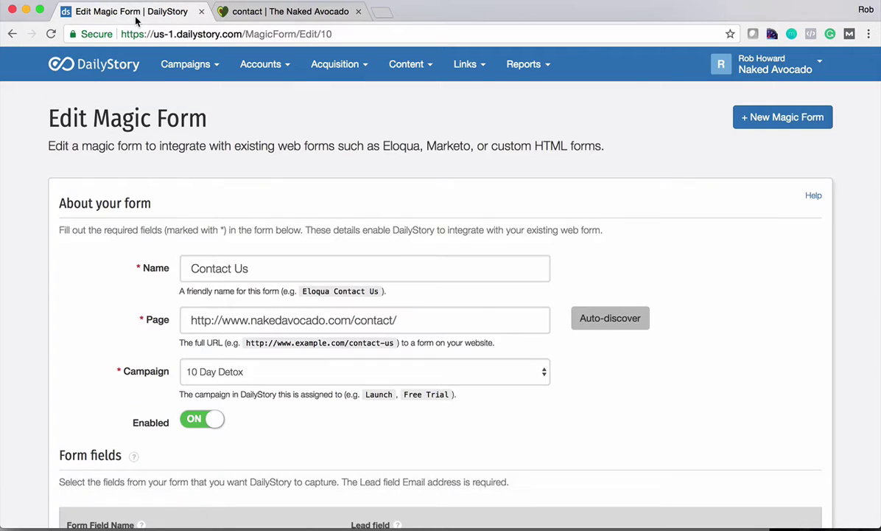
click(206, 68)
click(187, 112)
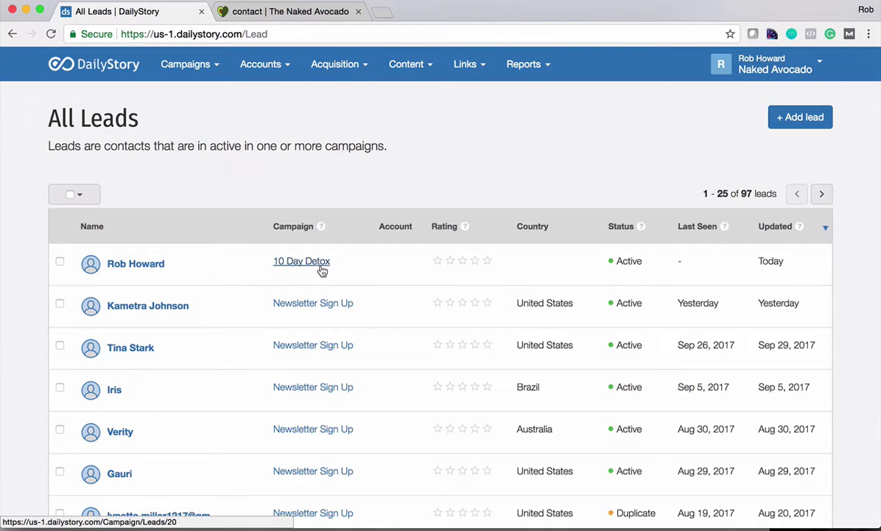
Step: Open the new test lead and review its 'Here is my subject' feedback and activity
click(136, 267)
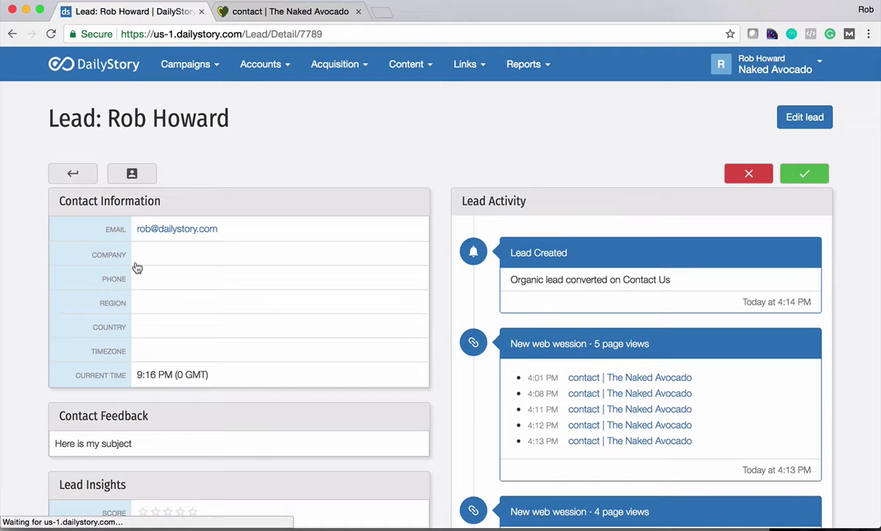
scroll(490, 256, down, 2)
scroll(489, 255, down, 5)
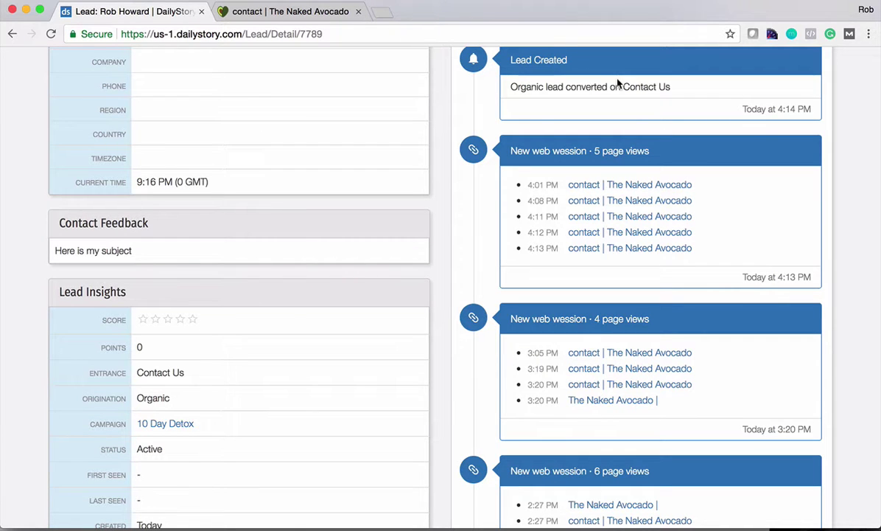
scroll(604, 223, down, 2)
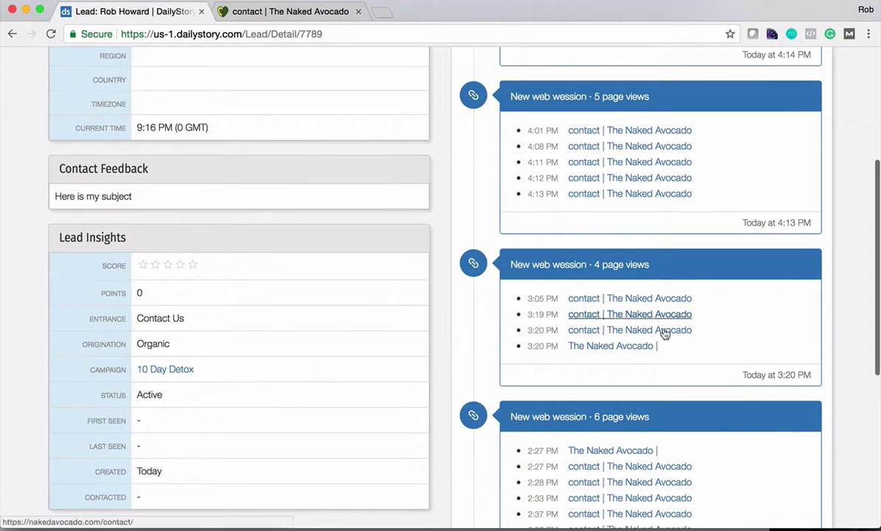
scroll(665, 333, down, 9)
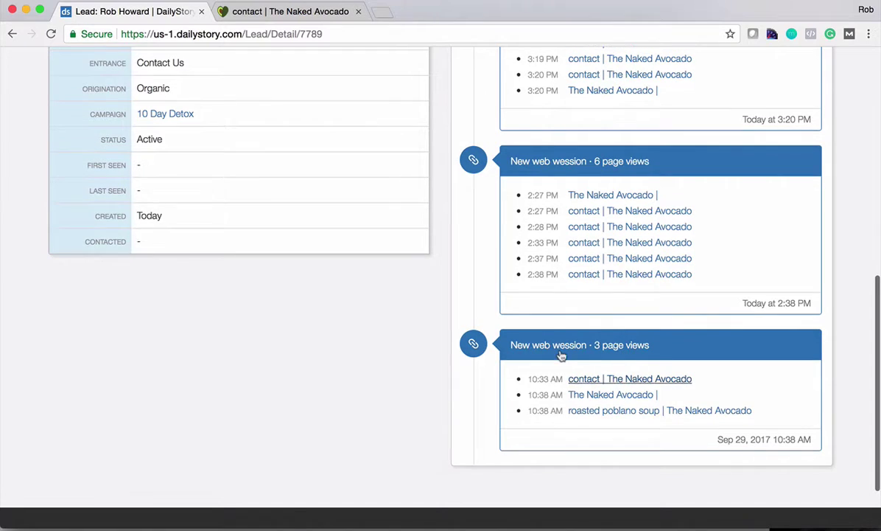
scroll(543, 146, up, 8)
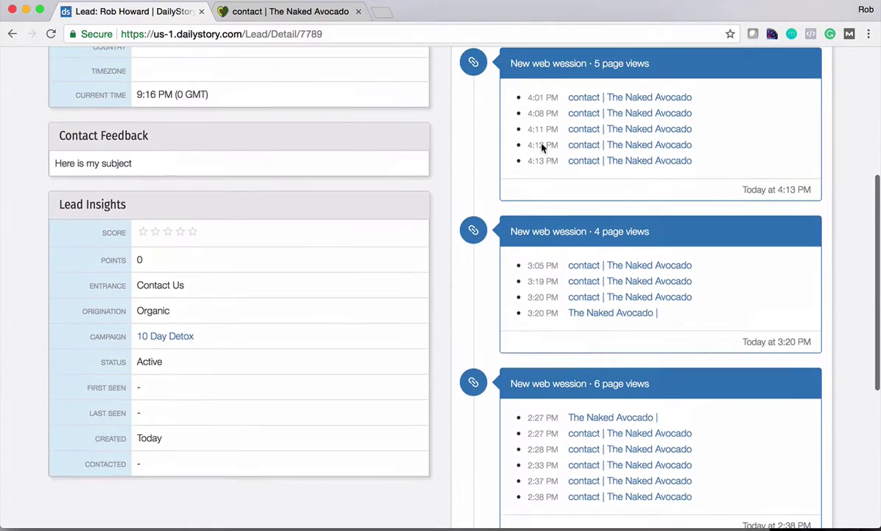
scroll(542, 147, down, 3)
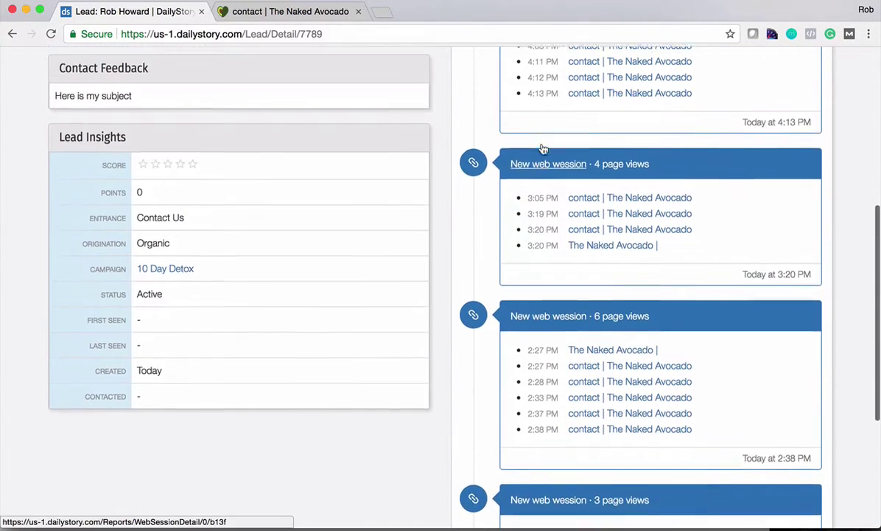
scroll(543, 150, up, 5)
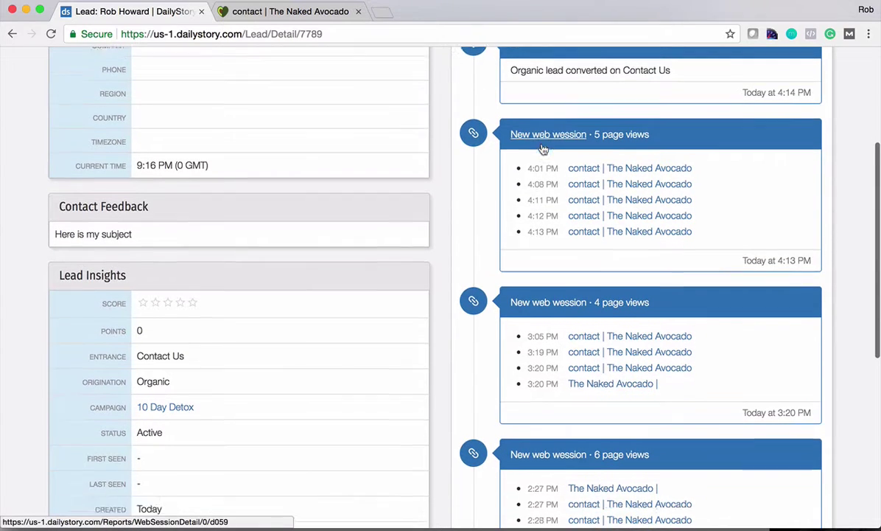
scroll(543, 150, down, 3)
scroll(507, 207, down, 6)
scroll(493, 221, up, 6)
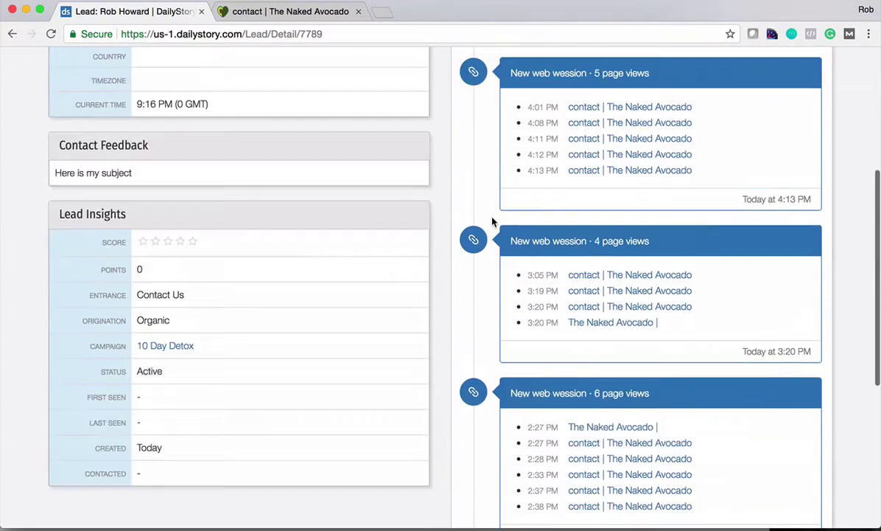
scroll(494, 221, up, 8)
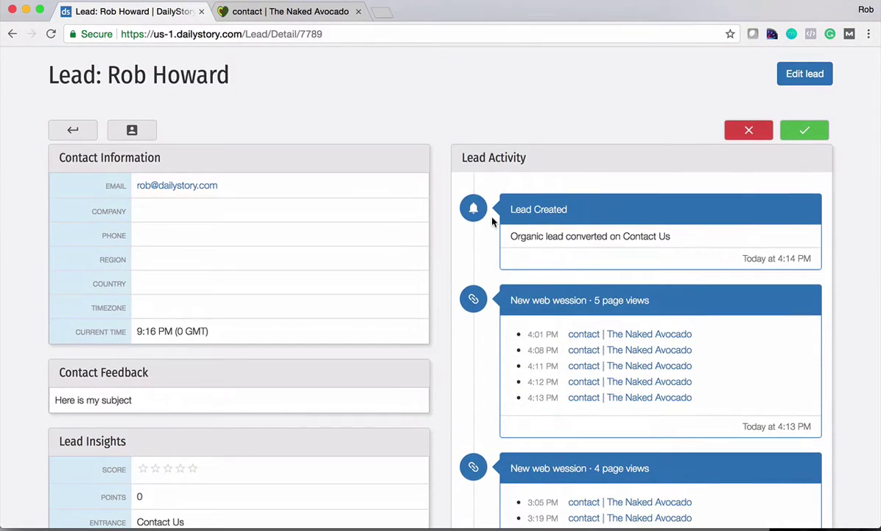